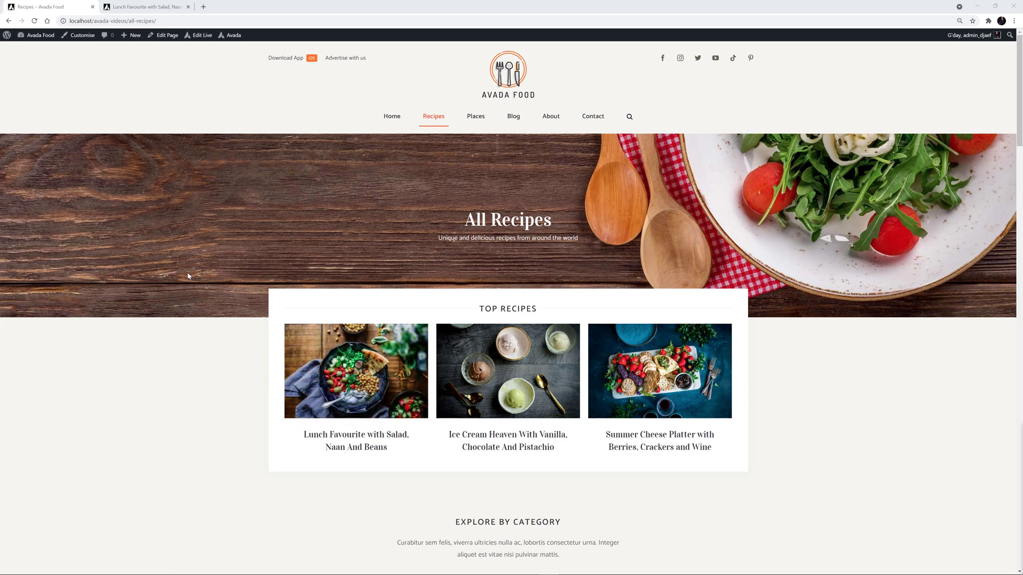
# Delete the large salad bowl photo element from the recipe post
pyautogui.click(148, 7)
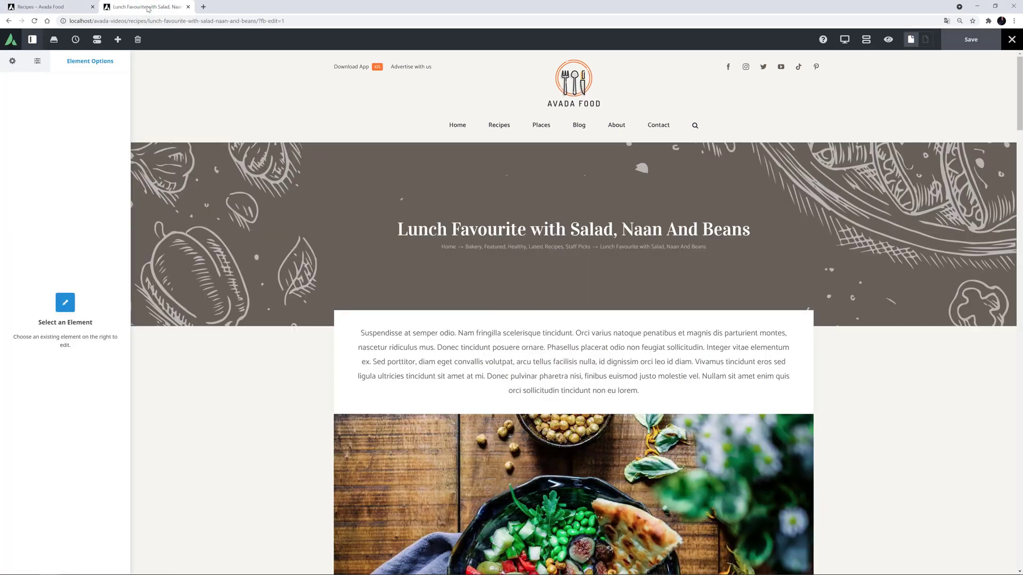
pyautogui.scroll(-5, 251, 388)
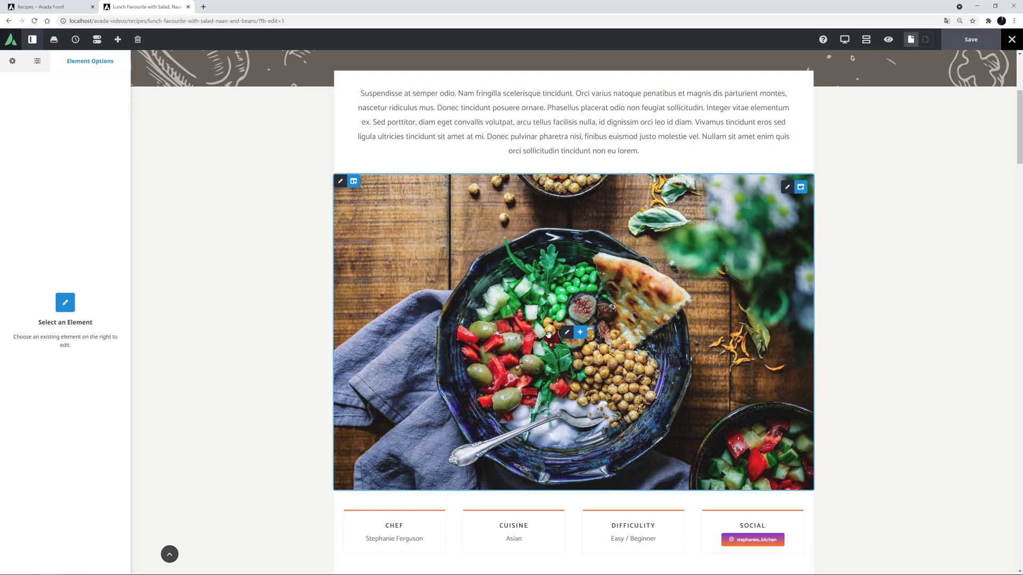
pyautogui.click(567, 334)
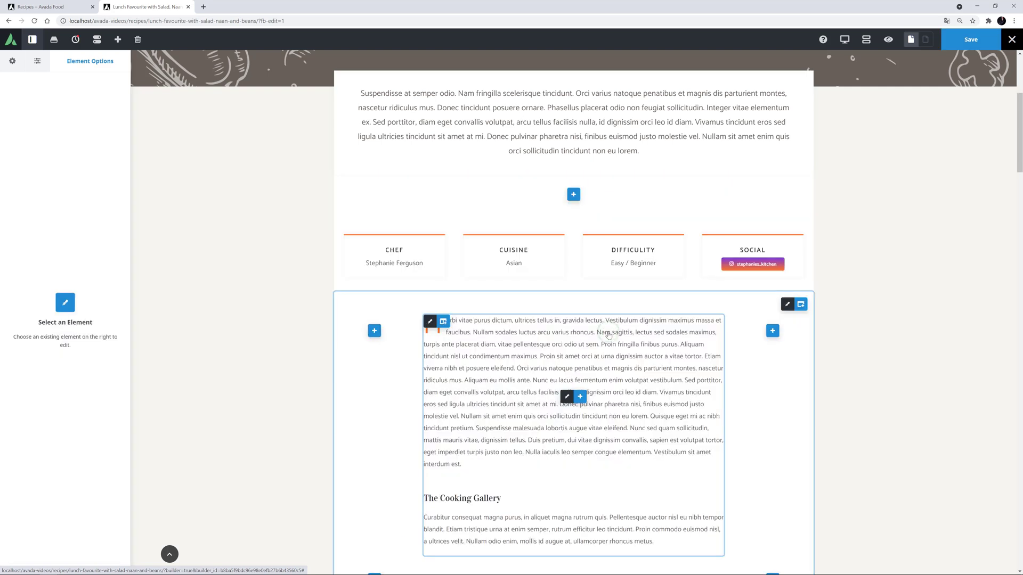
pyautogui.click(607, 333)
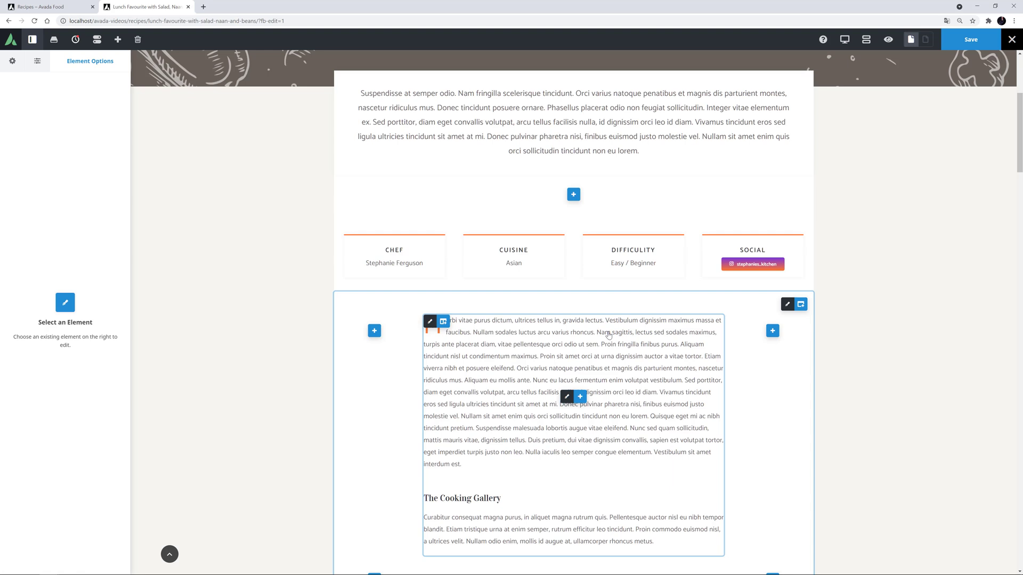
# Insert an Image Hotspots element in the photo's place using the Yogurt Nan bowl photo
pyautogui.click(573, 194)
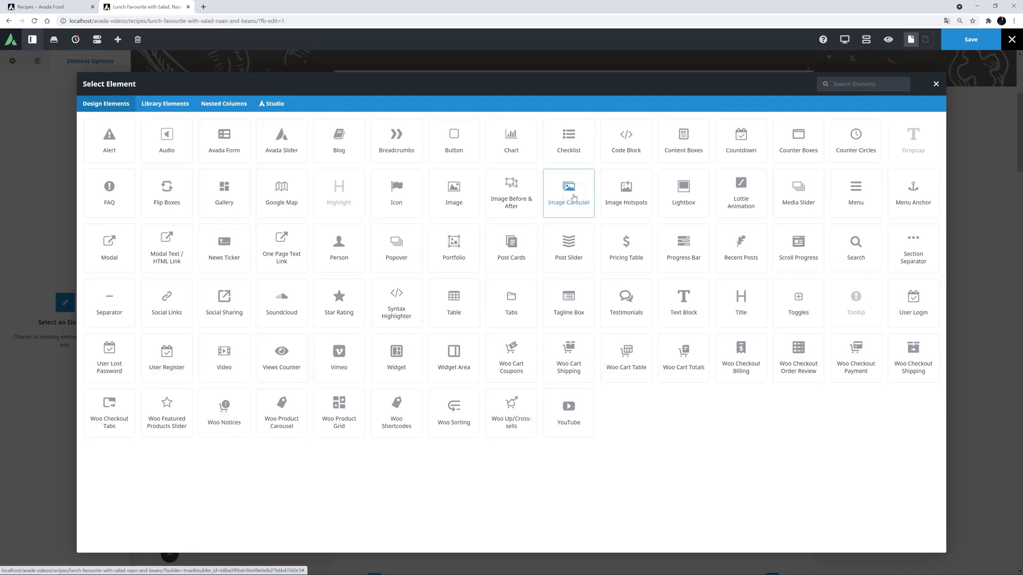
pyautogui.click(613, 194)
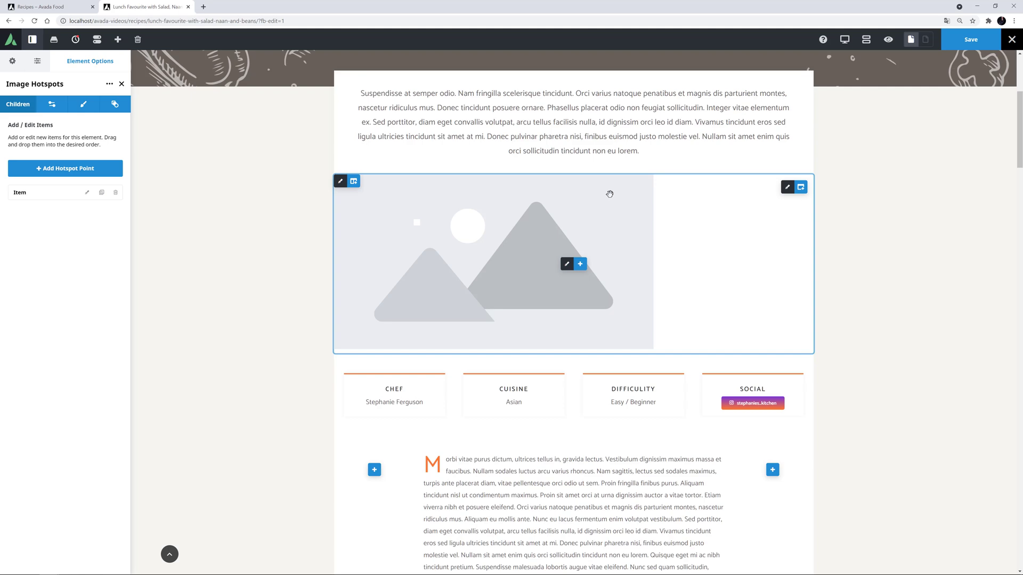
pyautogui.click(51, 104)
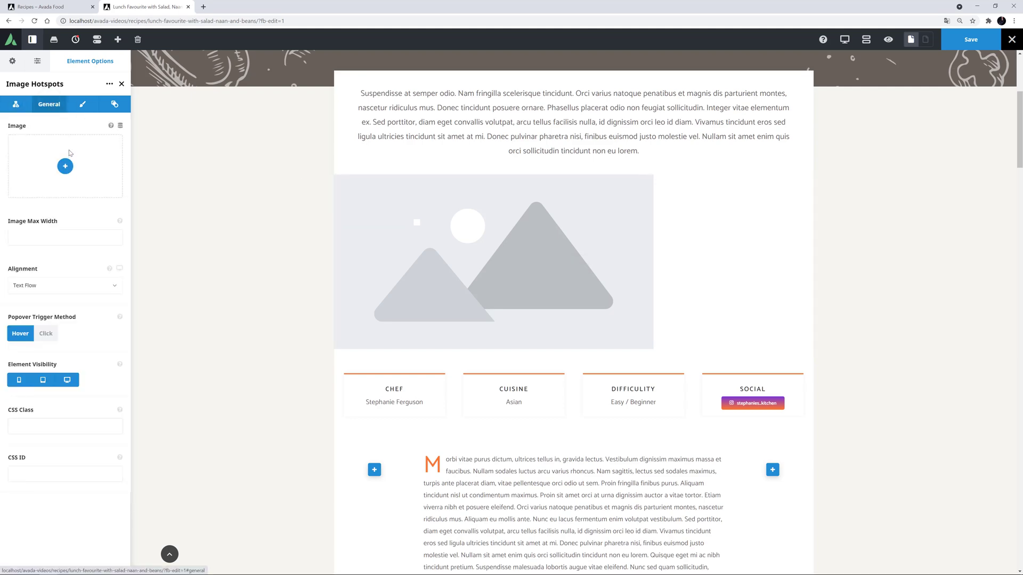
pyautogui.click(64, 165)
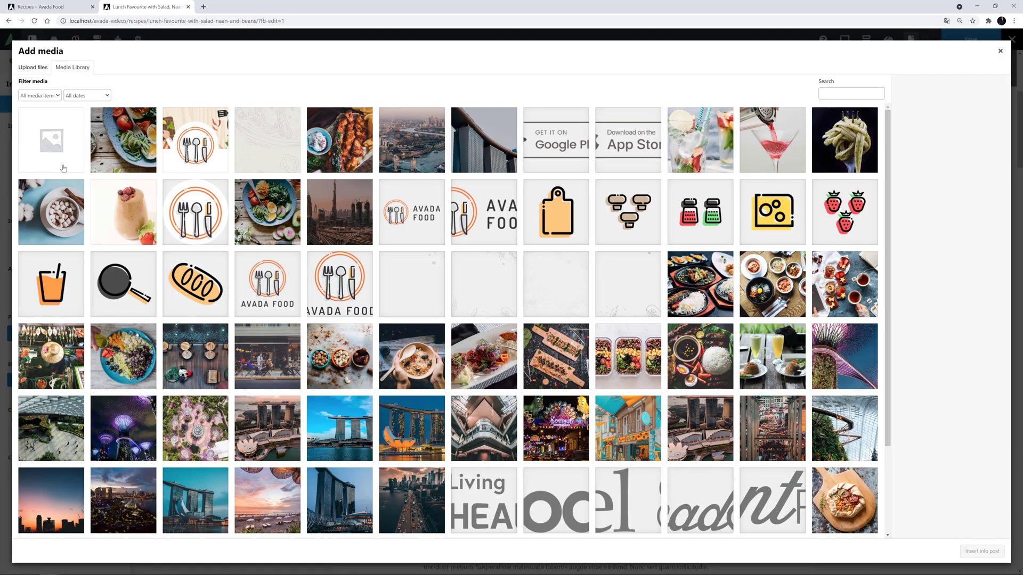
pyautogui.scroll(-2, 80, 197)
pyautogui.click(410, 452)
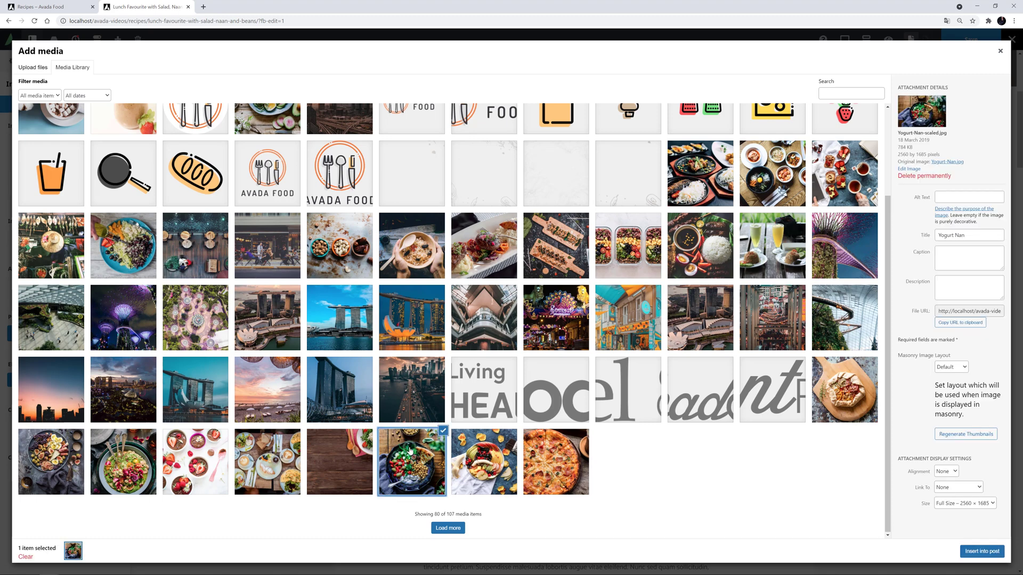
pyautogui.click(983, 552)
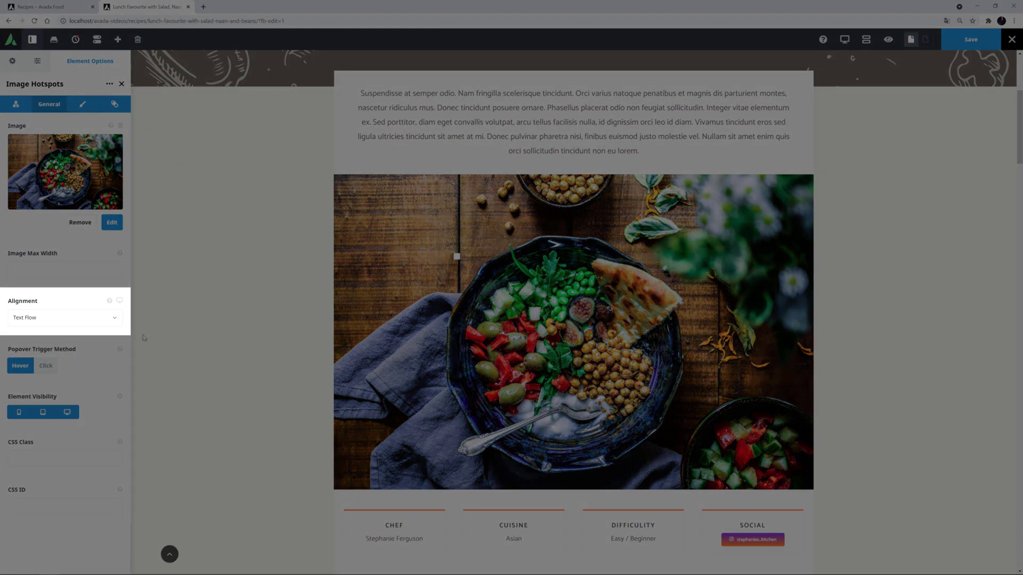
# Set the hotspot image Alignment to Center and return to the Children hotspot list
pyautogui.click(113, 317)
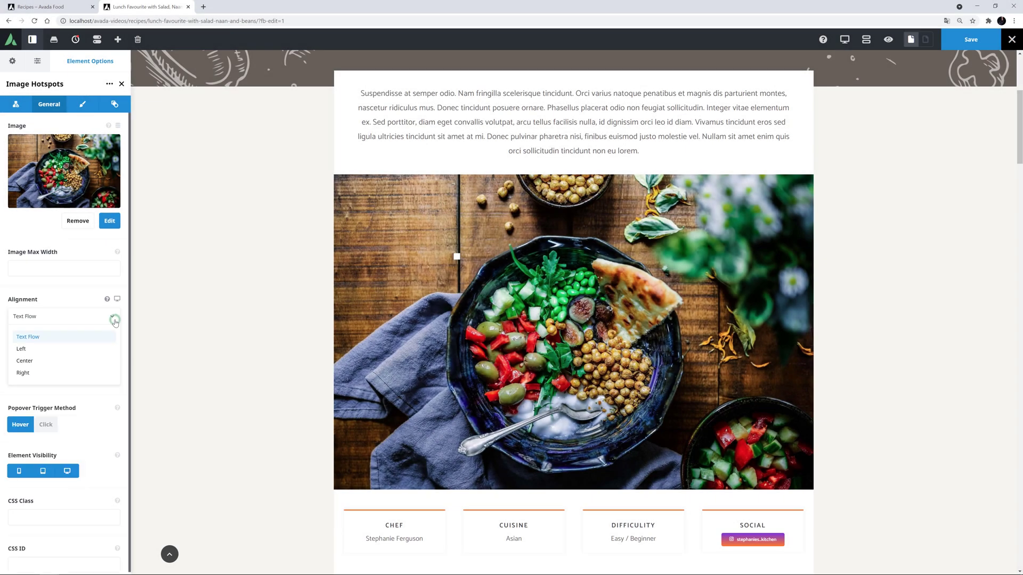
pyautogui.click(34, 360)
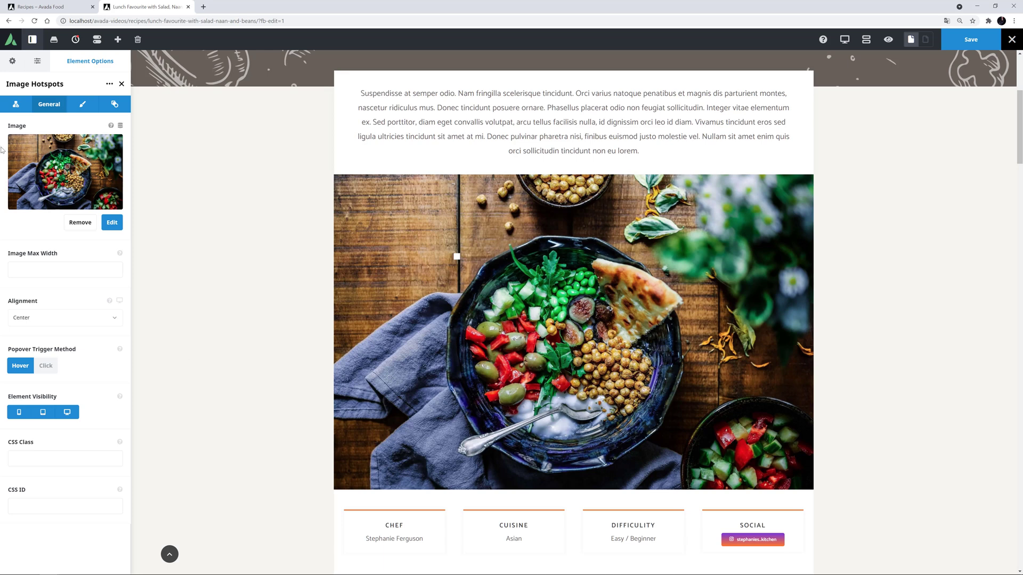
pyautogui.click(15, 105)
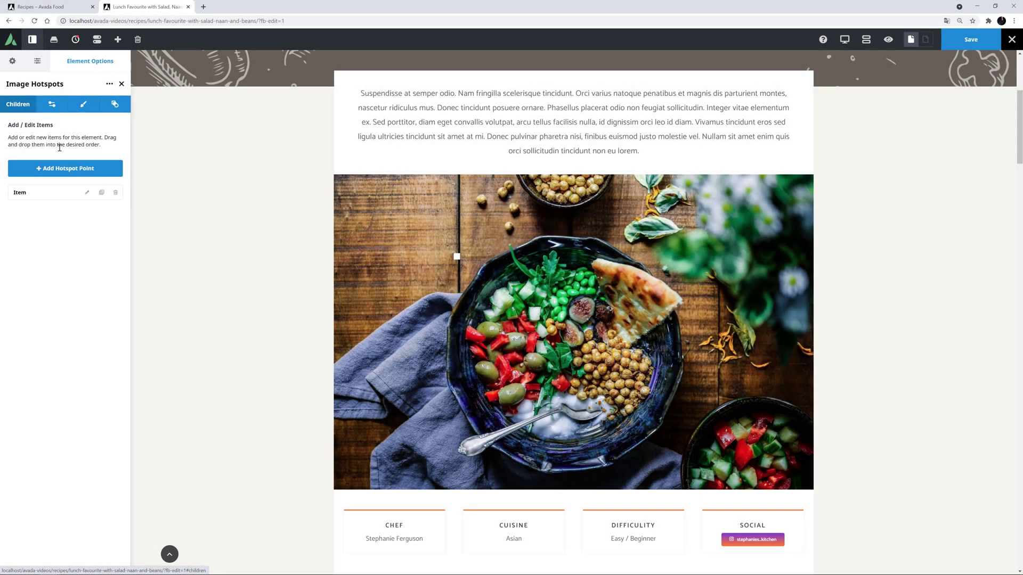
# Position the default hotspot Item over the yoghurt at 46.6 horizontal, 78.7 vertical
pyautogui.click(87, 191)
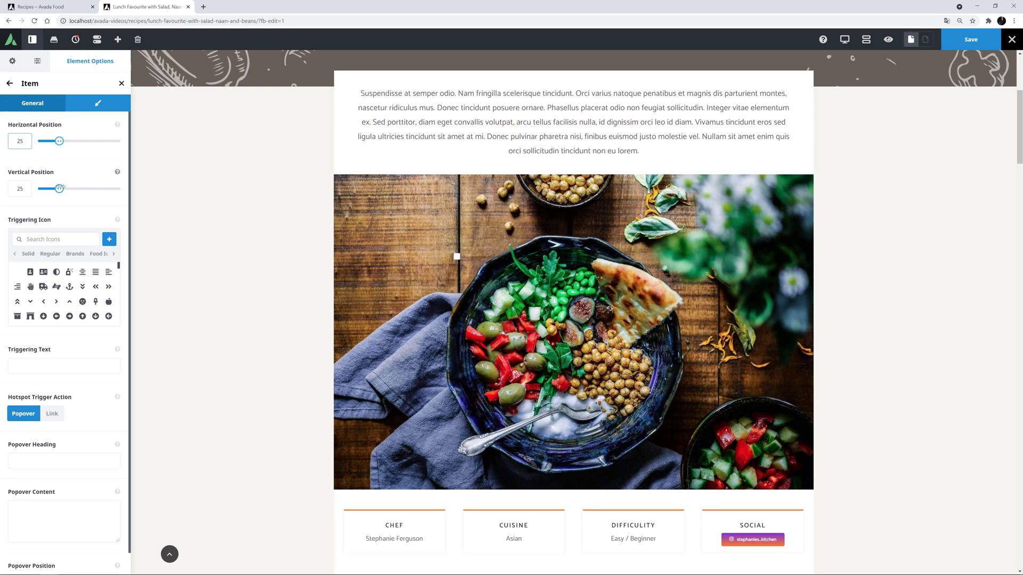
pyautogui.moveTo(59, 189); pyautogui.dragTo(64, 189)
pyautogui.click(74, 213)
pyautogui.moveTo(457, 277)
pyautogui.mouseDown()
pyautogui.moveTo(544, 364)
pyautogui.moveTo(565, 407)
pyautogui.moveTo(564, 432)
pyautogui.mouseUp()
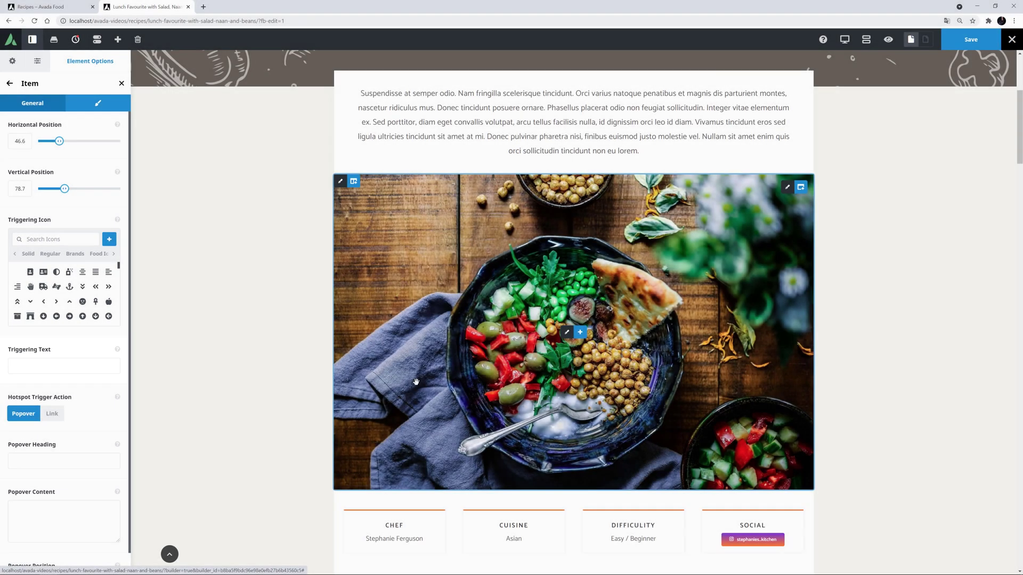
# Enter Yoghurt as the hotspot's Triggering Text and Popover Heading
pyautogui.click(76, 366)
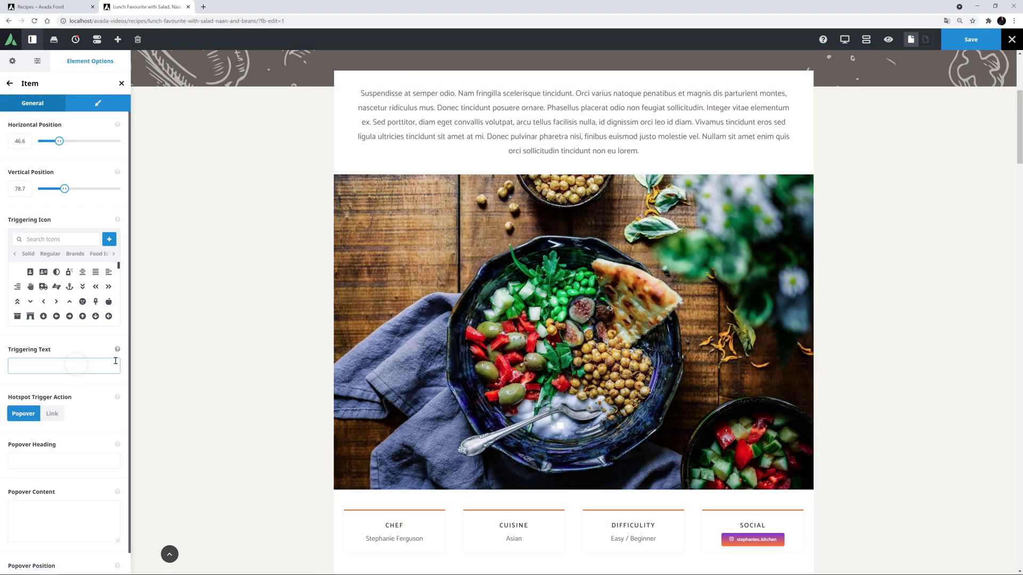
pyautogui.write('Yoghurt')
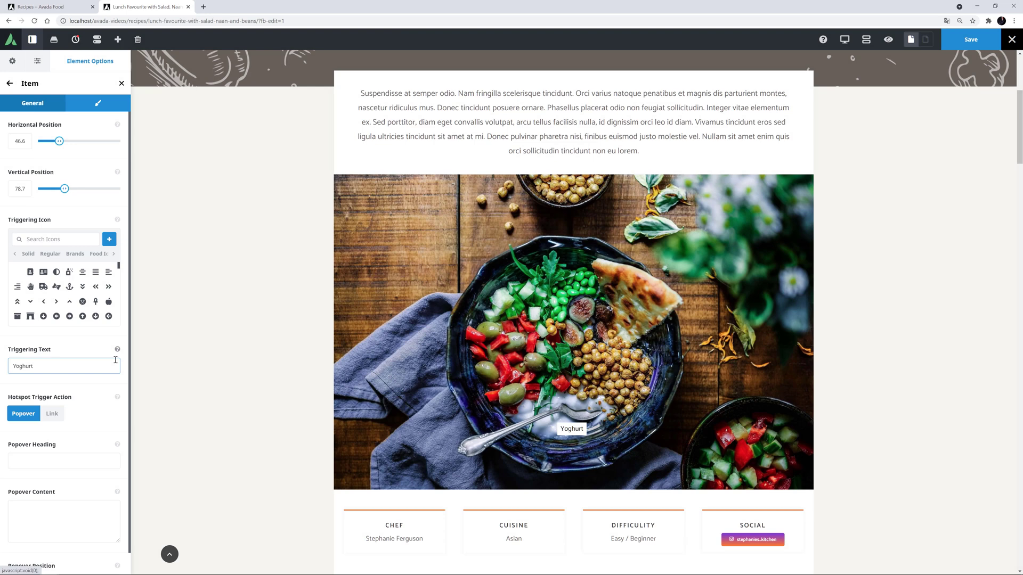
pyautogui.click(51, 459)
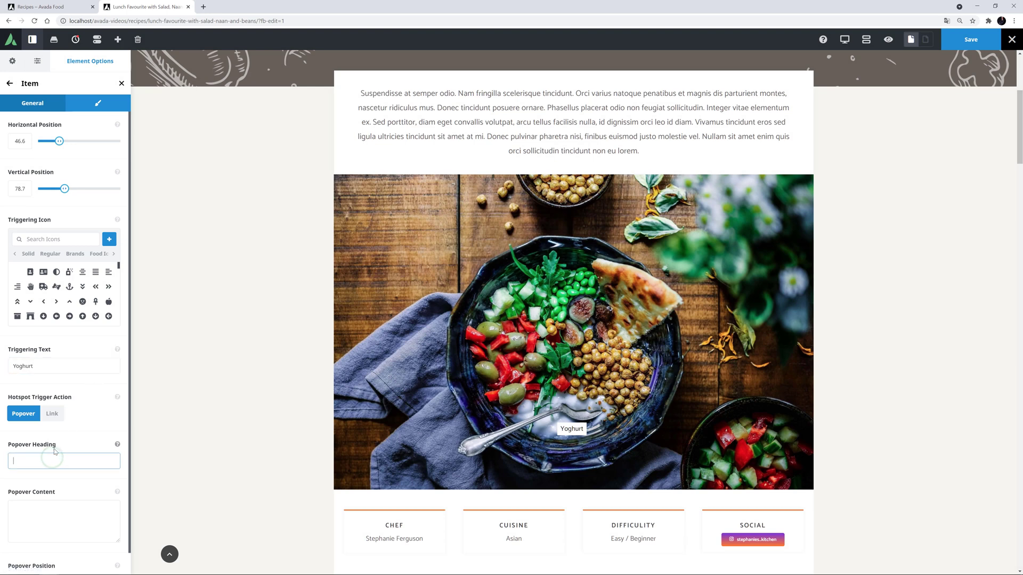
pyautogui.write('Yoghurt')
# Paste lorem ipsum placeholder text as Popover Content and keep Popover Position on Auto
pyautogui.click(33, 505)
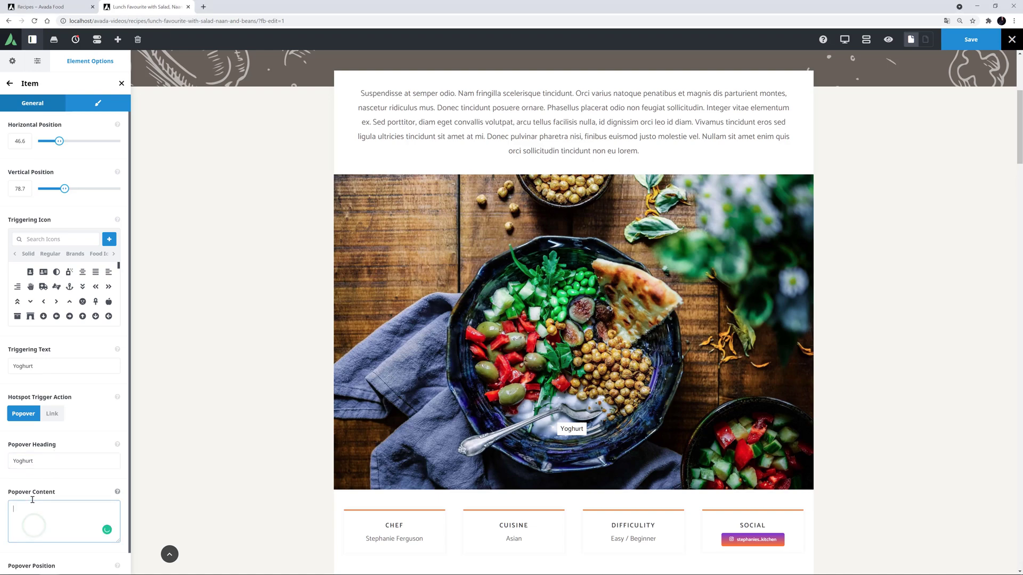
pyautogui.write('Suspendisse at semper odio. Nam fringilla scelerisque tincidunt magnis dis parturient montes, nascetur ridiculus mus.')
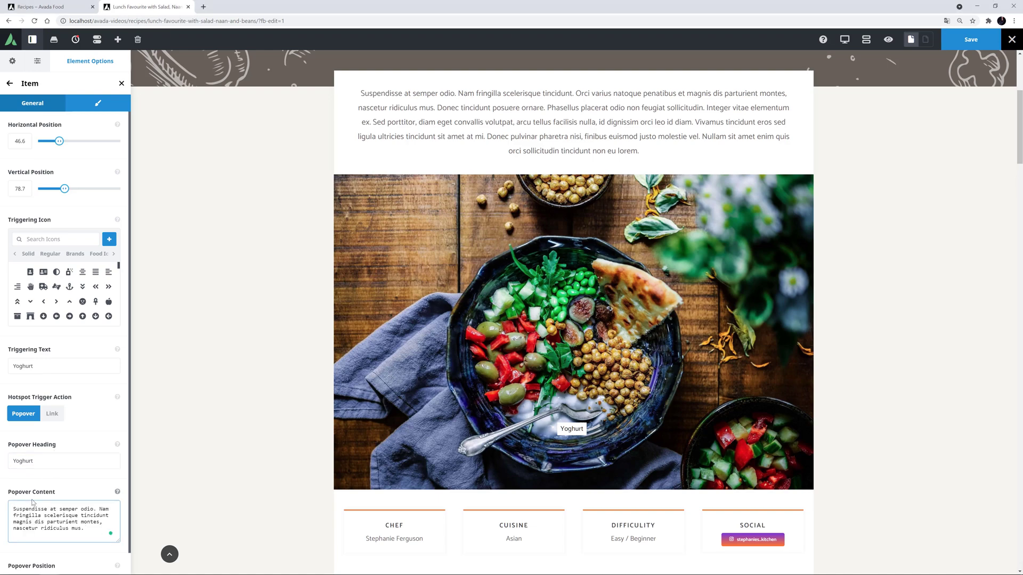
pyautogui.scroll(-1, 33, 500)
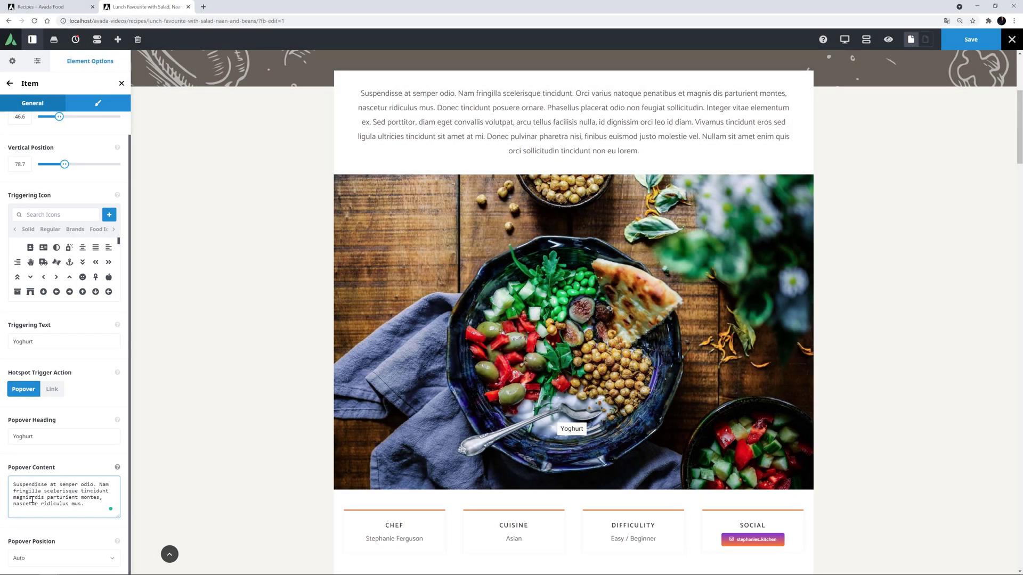
pyautogui.click(566, 434)
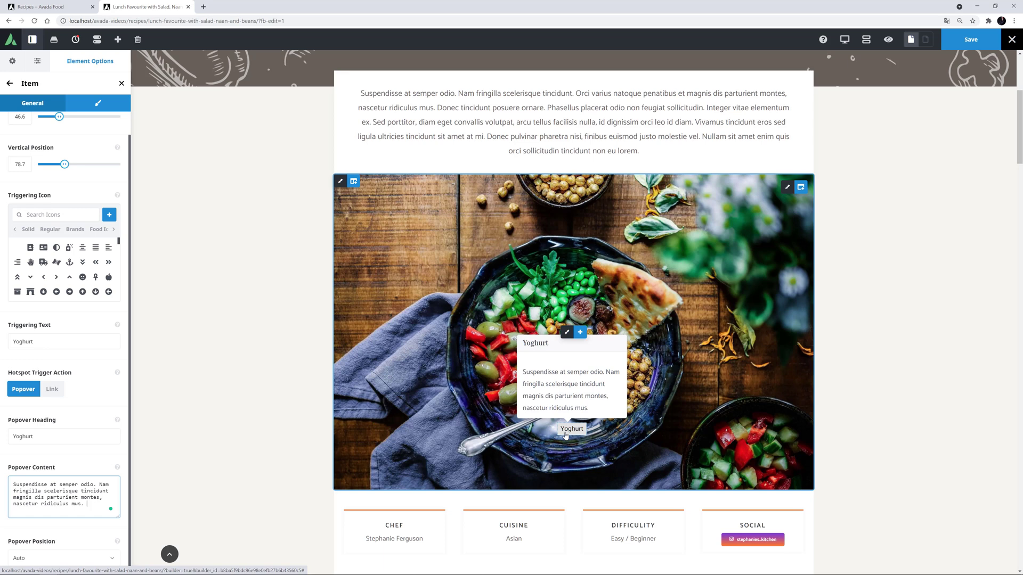
pyautogui.click(112, 559)
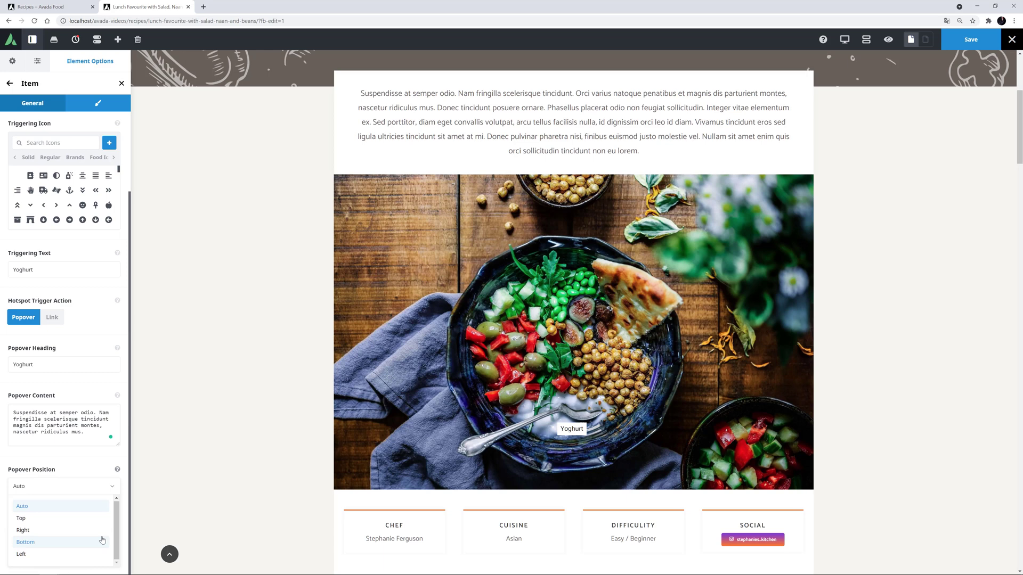
pyautogui.click(114, 484)
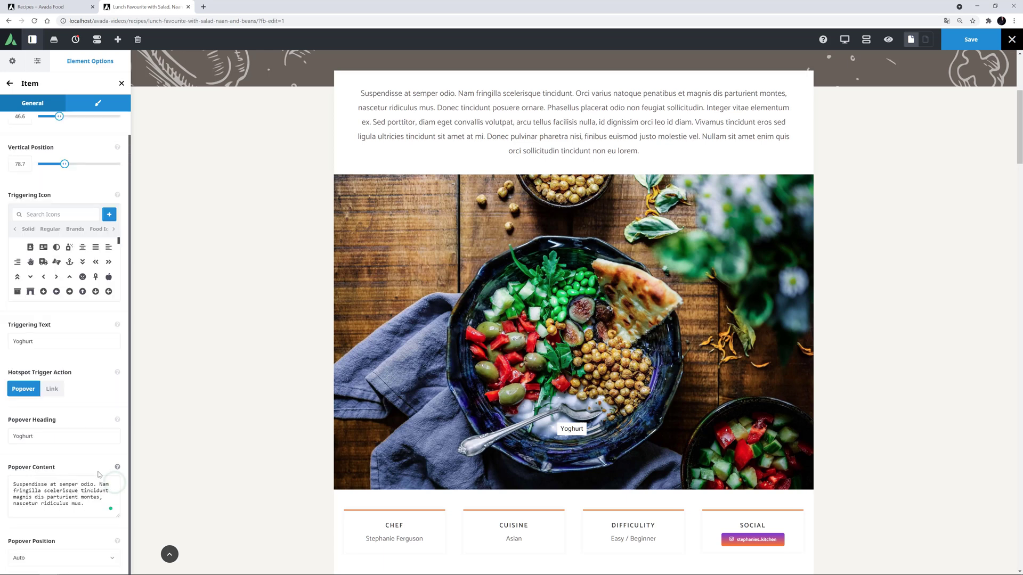
# Give the hotspot white label text and a semi-transparent orange rgba(252,117,35,0.75) background
pyautogui.click(100, 103)
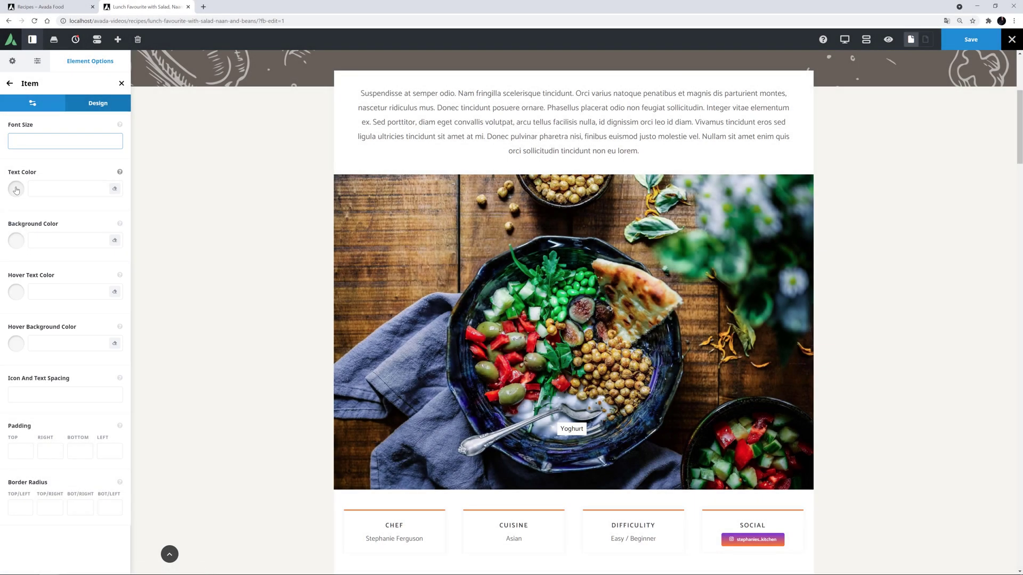
pyautogui.click(16, 191)
pyautogui.click(23, 301)
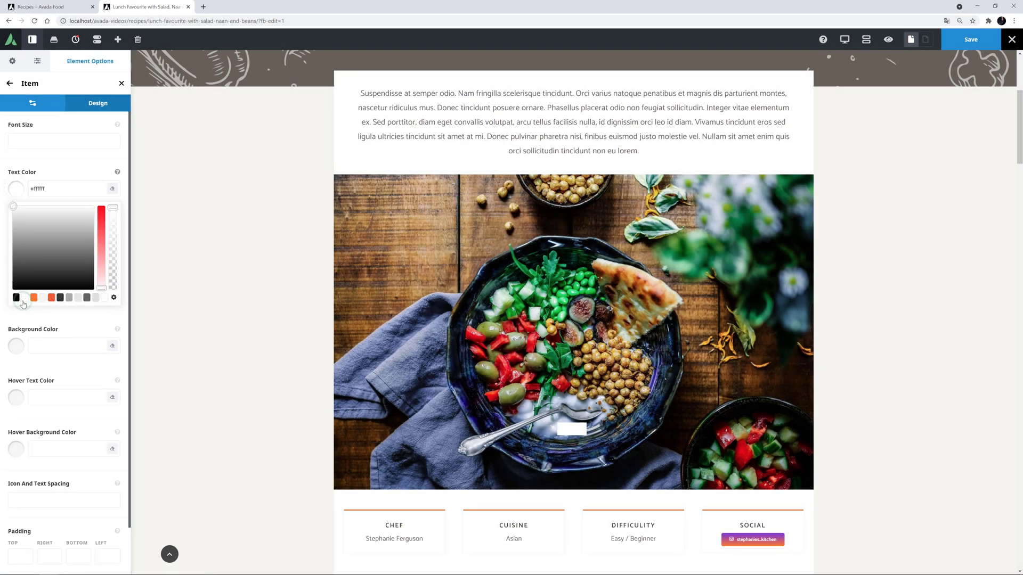
pyautogui.click(8, 261)
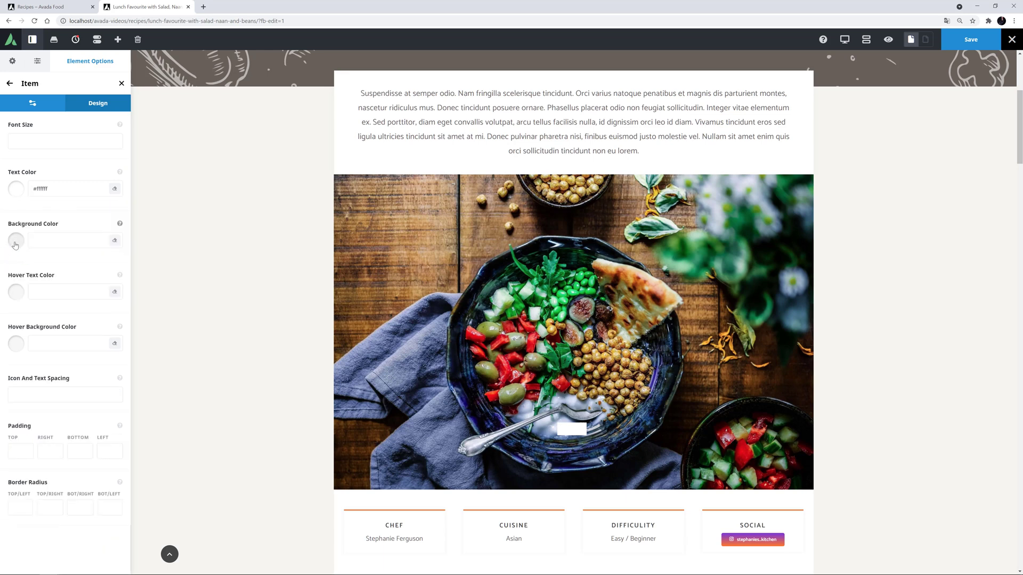
pyautogui.click(47, 240)
pyautogui.write('rgba(252,117,35,0.75)')
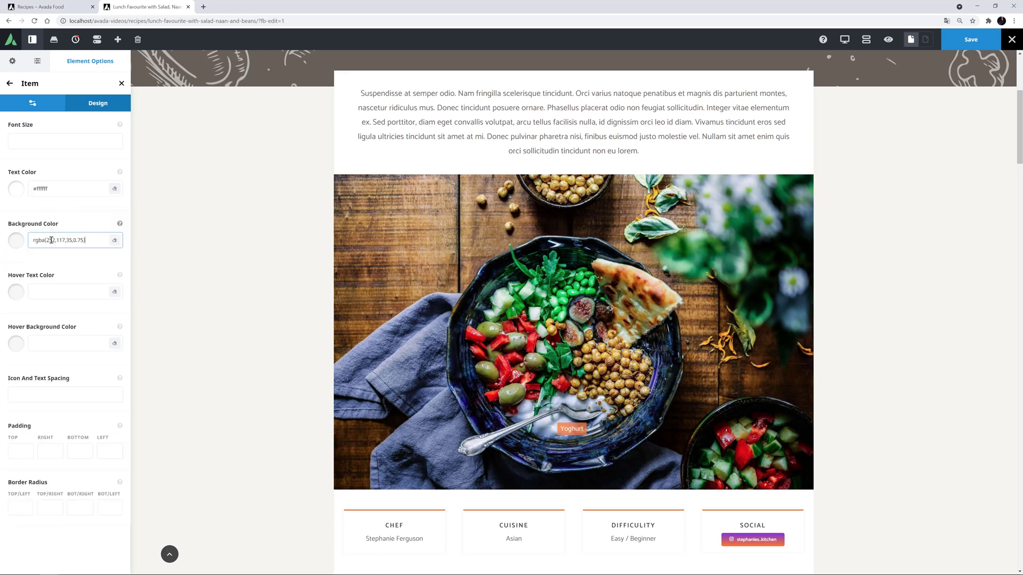
# Set the Hover Text Color to white and Hover Background Color to #fc7523
pyautogui.click(16, 292)
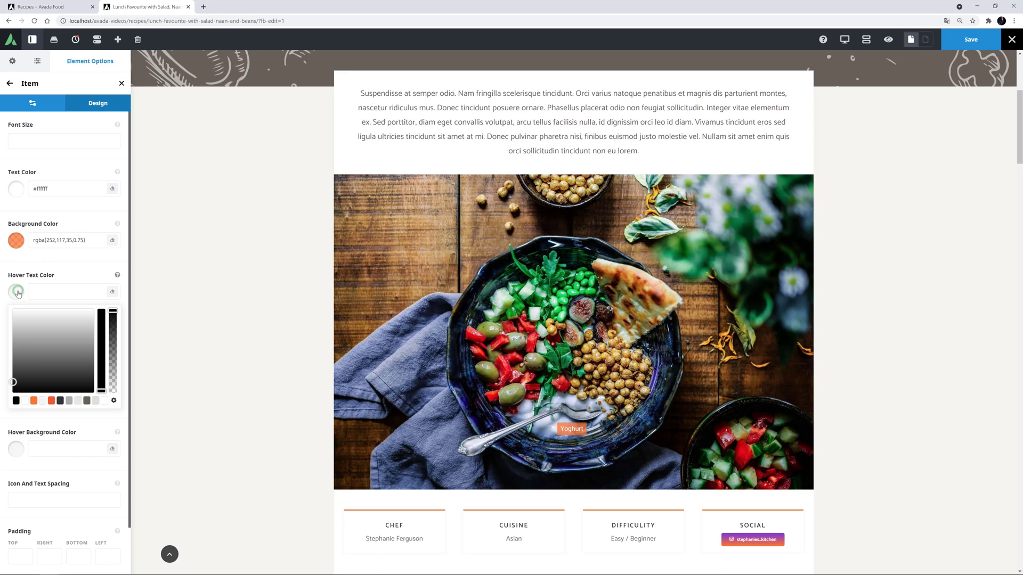
pyautogui.click(25, 401)
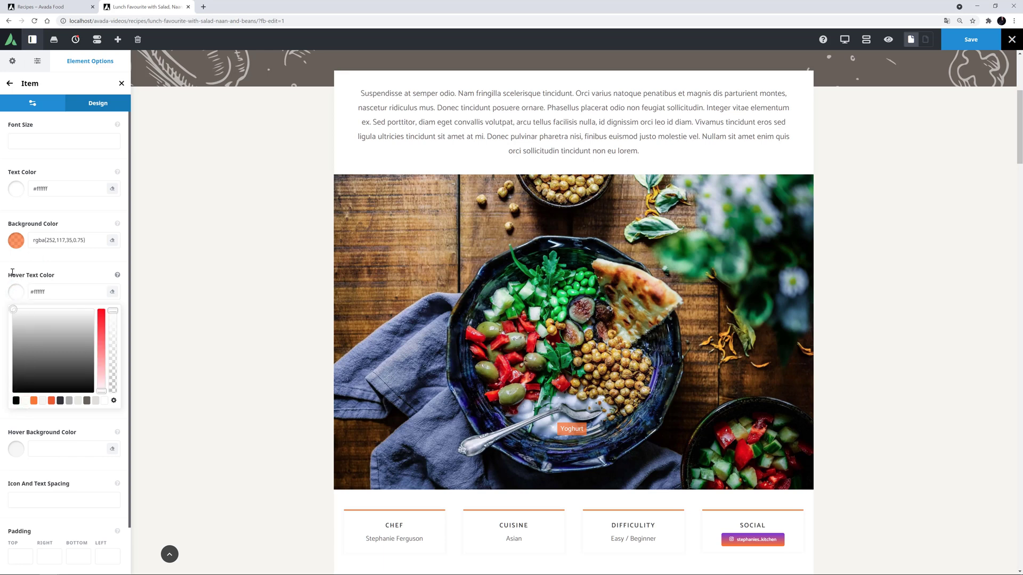
pyautogui.click(8, 267)
pyautogui.click(16, 343)
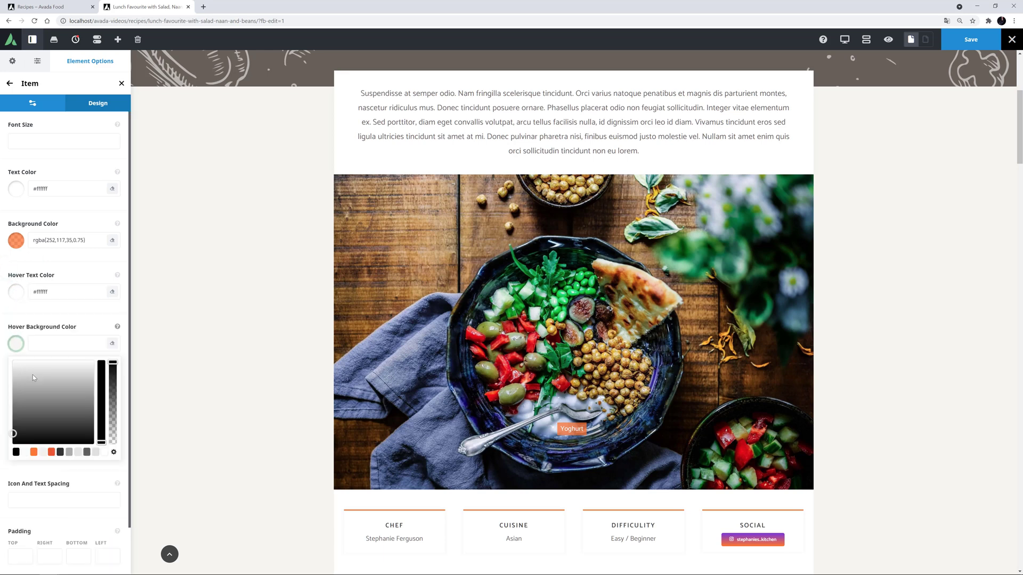
pyautogui.click(33, 453)
pyautogui.click(5, 324)
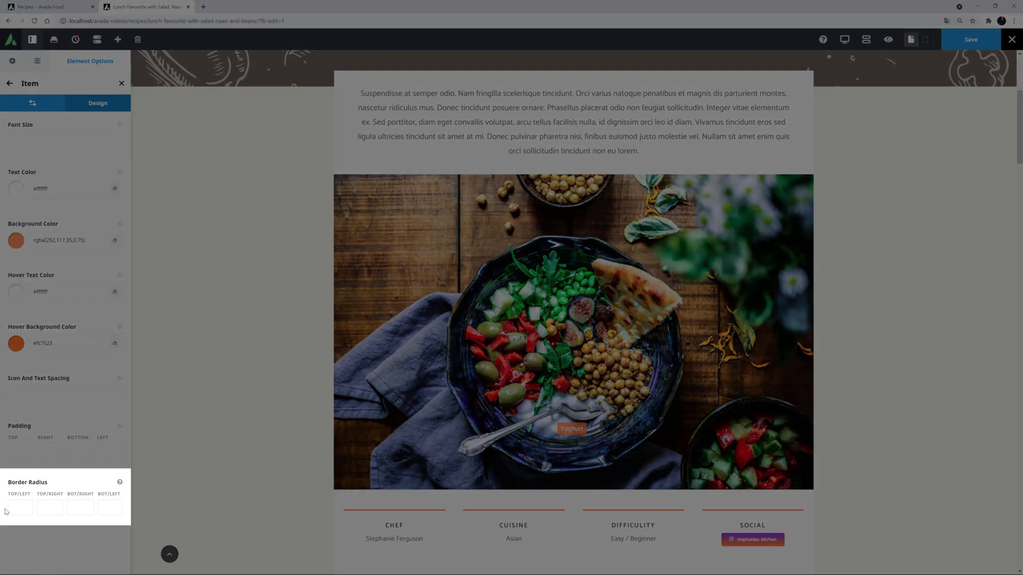
# Set all four Border Radius corners to 5px
pyautogui.click(21, 508)
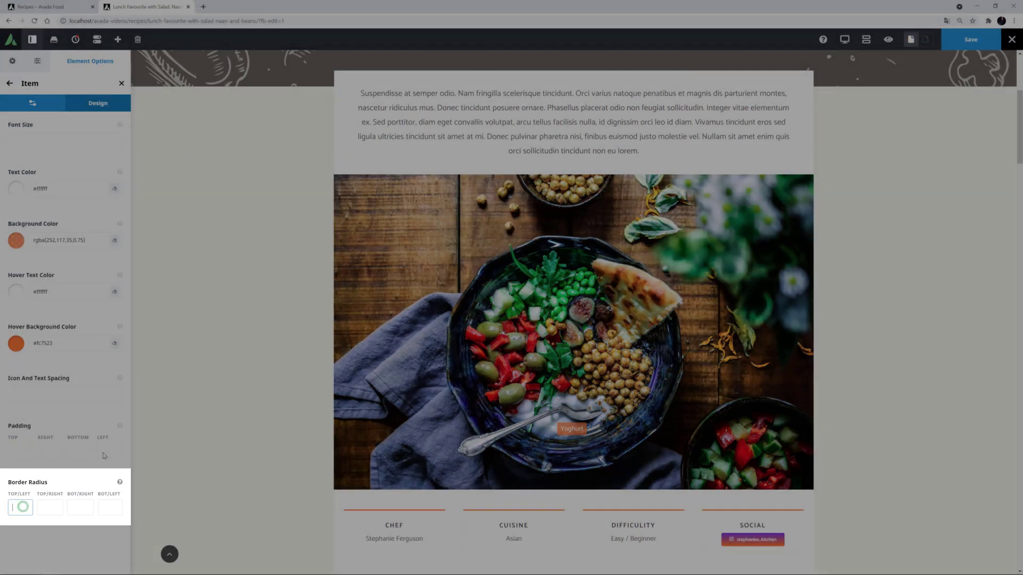
pyautogui.write('5px')
pyautogui.press('Tab')
pyautogui.write('5px')
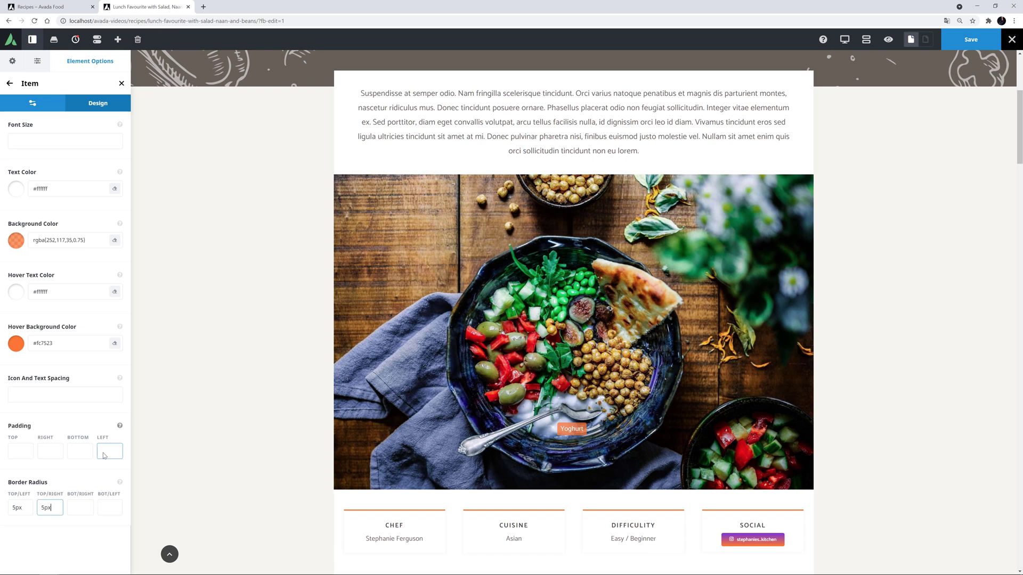
pyautogui.press('Tab')
pyautogui.write('5px')
pyautogui.press('Tab')
pyautogui.write('5px')
pyautogui.press('Tab')
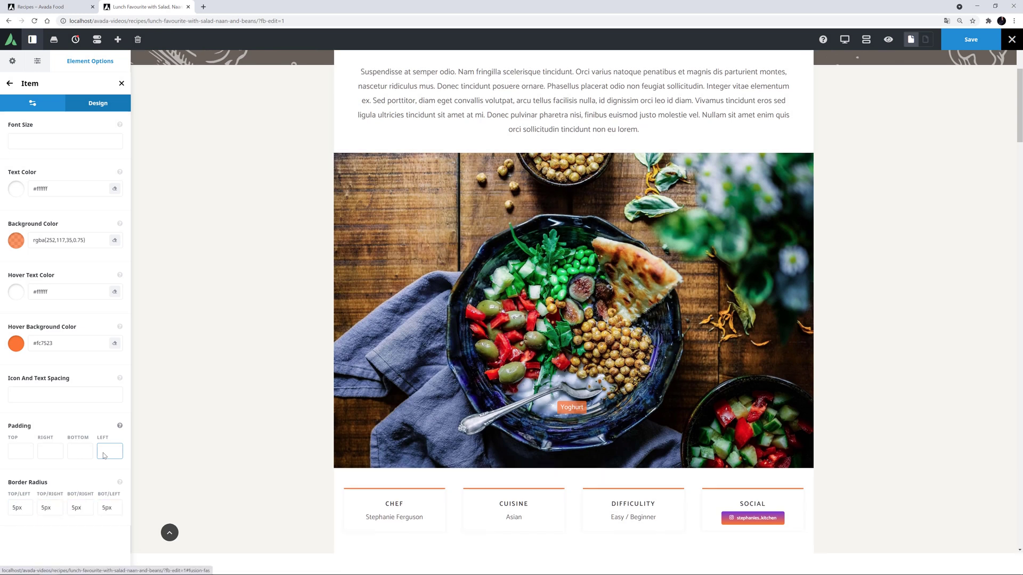
# Clone the Yoghurt hotspot seven times to create hotspots for the other ingredients
pyautogui.click(11, 84)
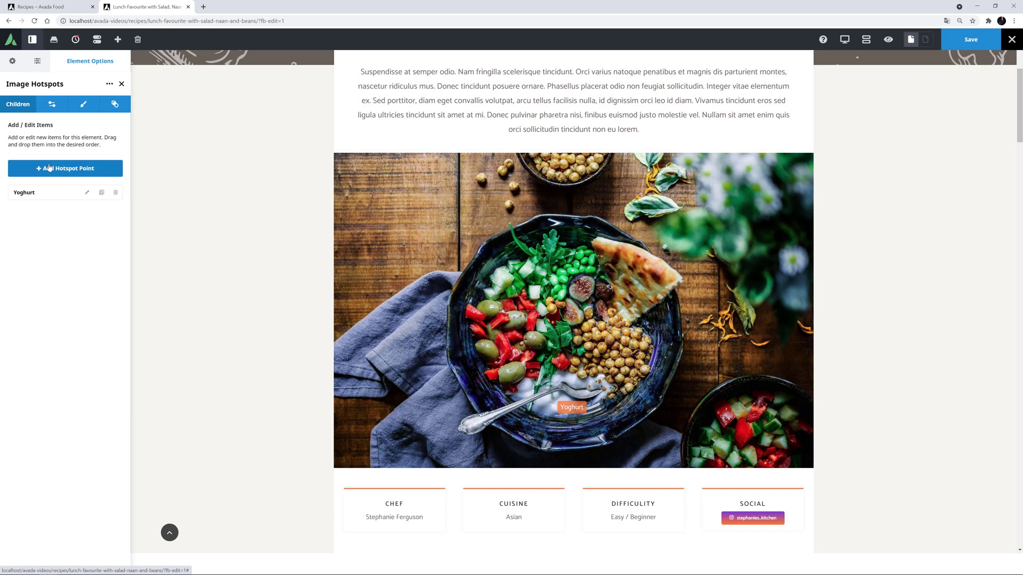
pyautogui.click(101, 193)
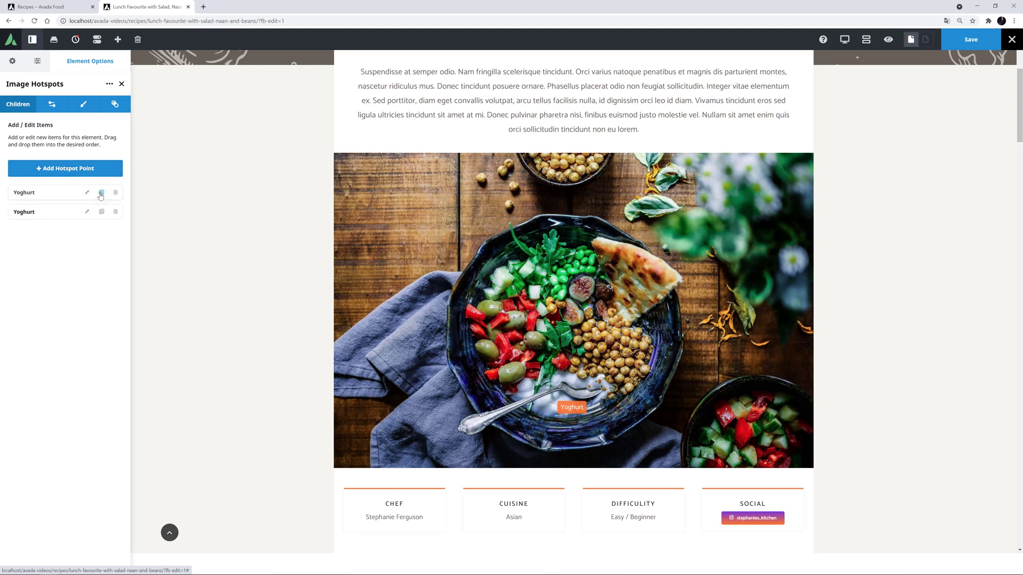
pyautogui.click(101, 193)
pyautogui.click(102, 193)
pyautogui.click(101, 193)
pyautogui.click(102, 193)
pyautogui.click(101, 193)
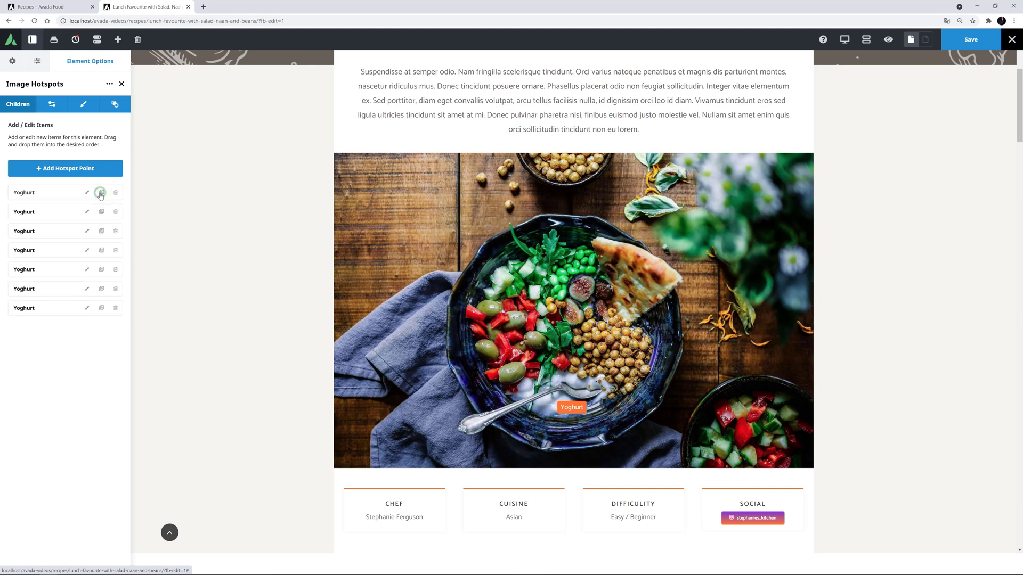
pyautogui.click(101, 193)
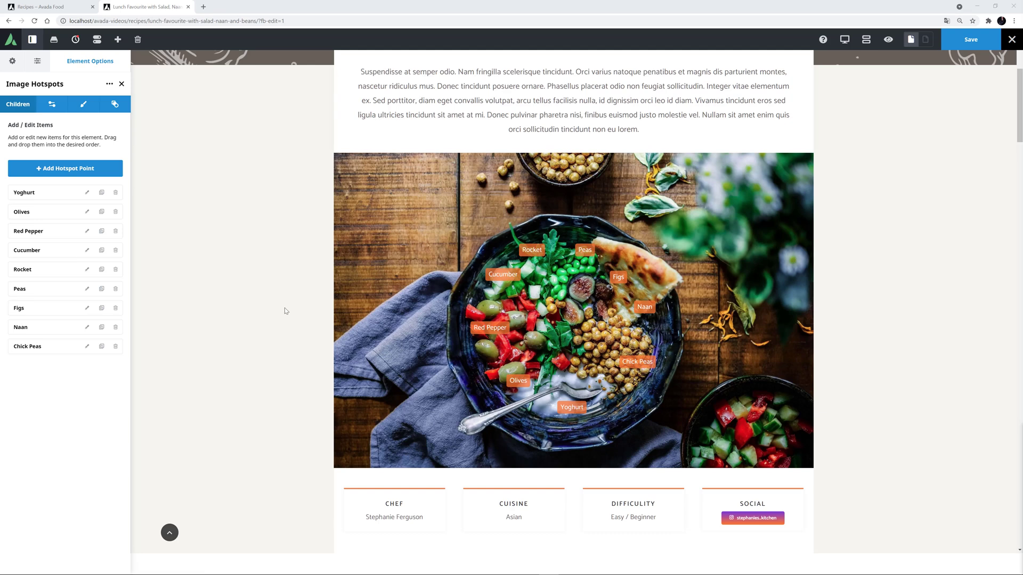
# Clone the Chick Peas hotspot and relabel the copy 'See all our recipes!'
pyautogui.click(101, 347)
pyautogui.click(87, 366)
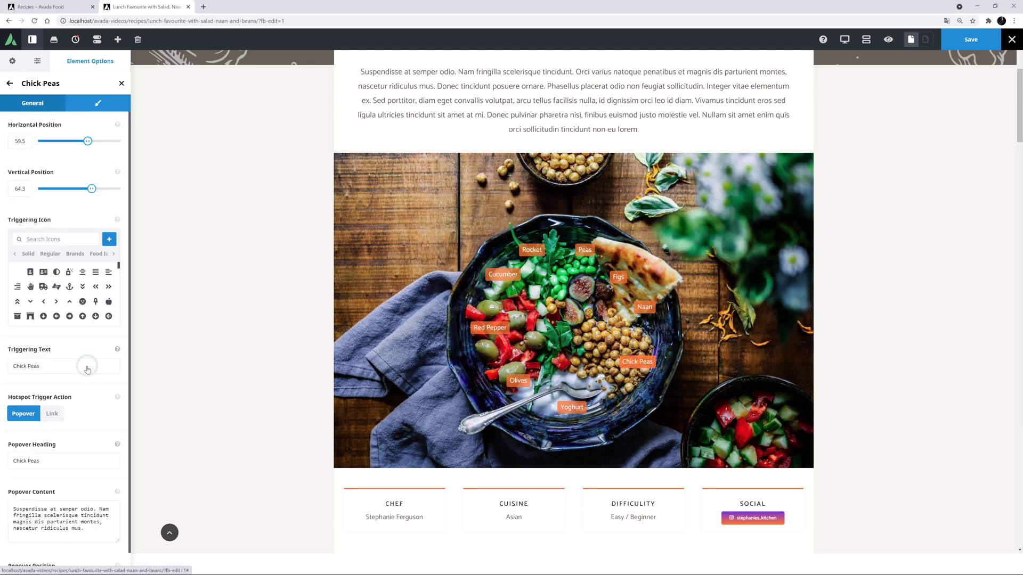
pyautogui.tripleClick(44, 366)
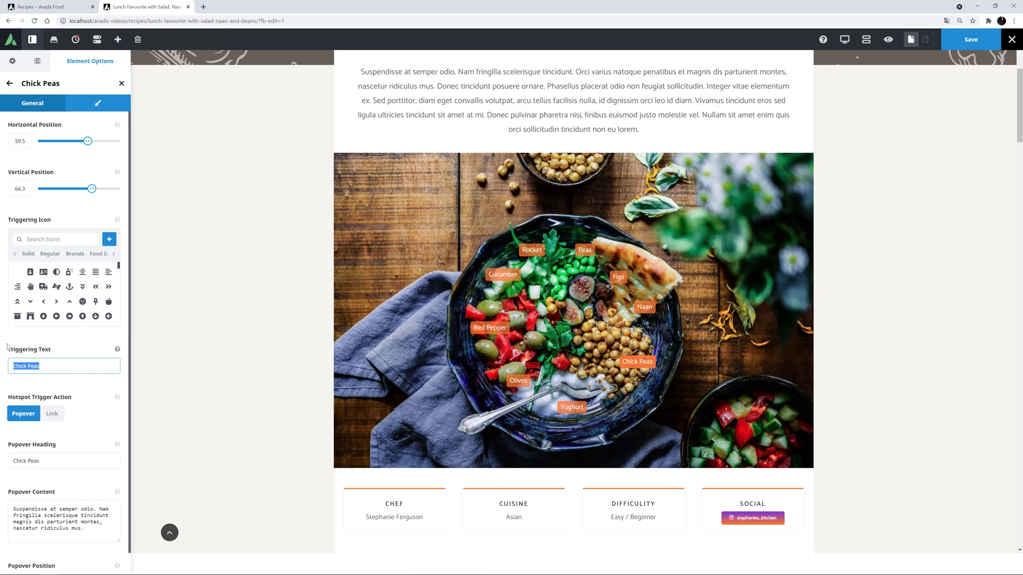
pyautogui.write('See all our recipes!')
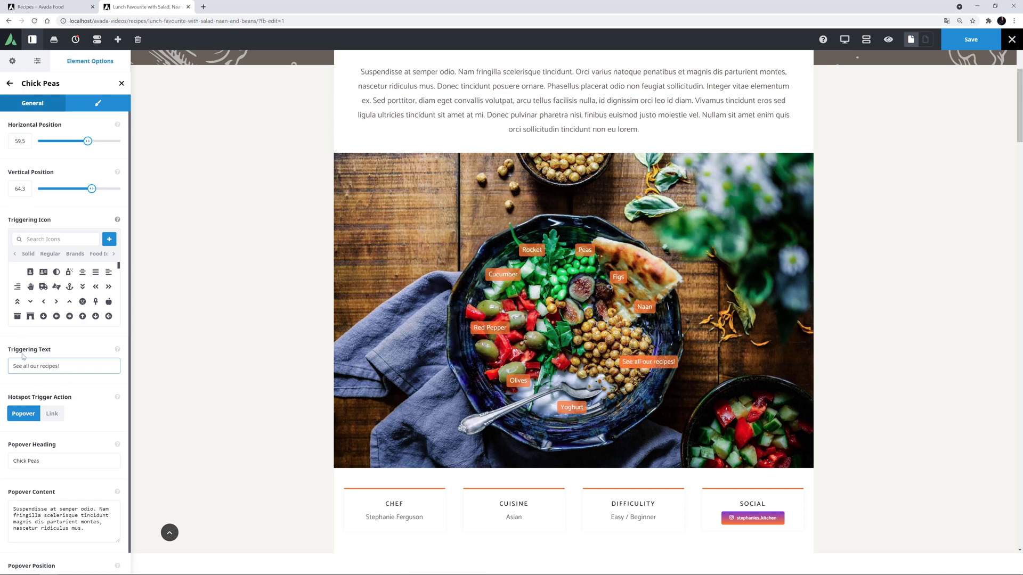
# Make it link to the Recipes page with _self target, positioned in the bowl's centre
pyautogui.click(50, 417)
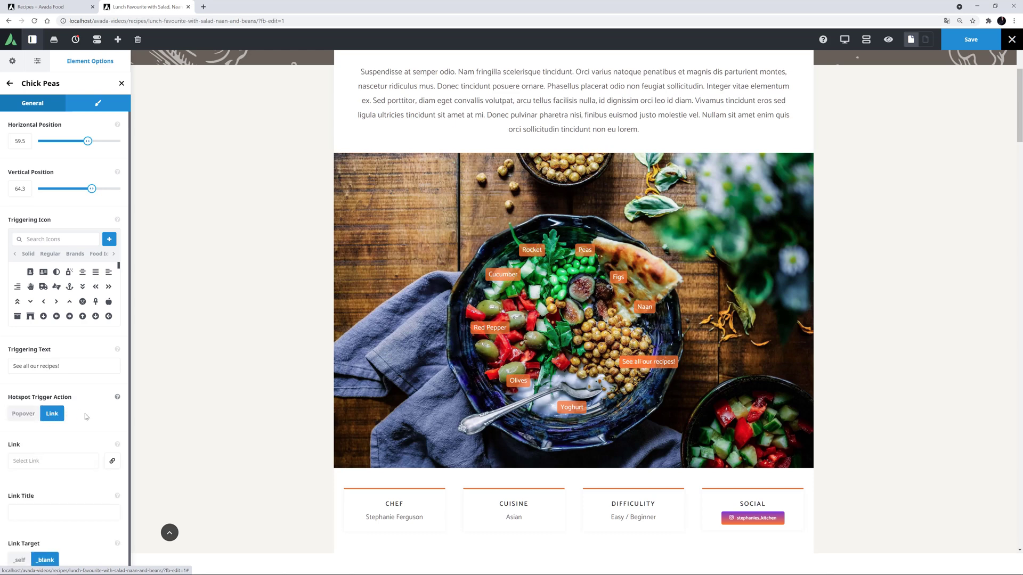
pyautogui.click(112, 459)
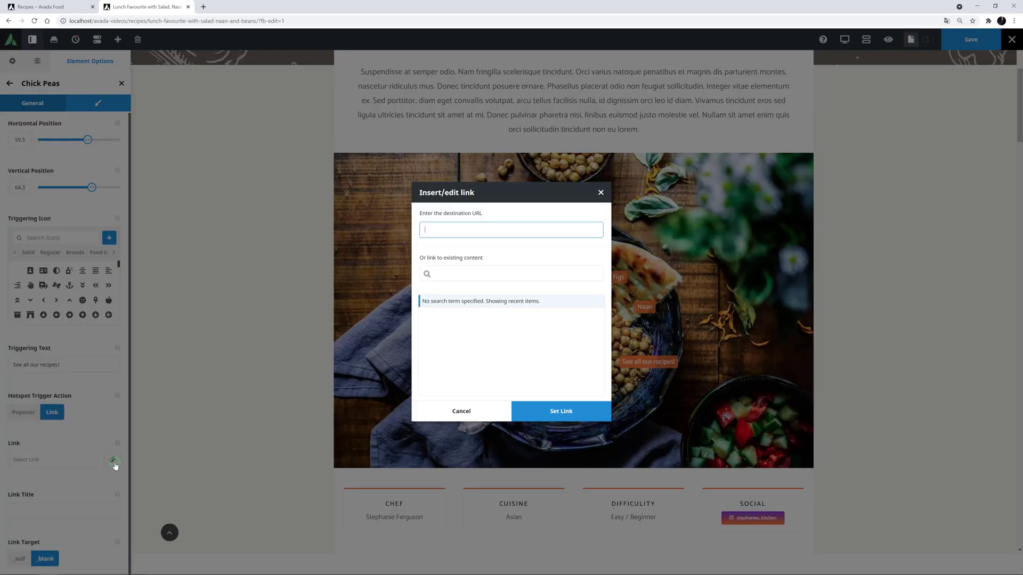
pyautogui.click(431, 275)
pyautogui.write('reci')
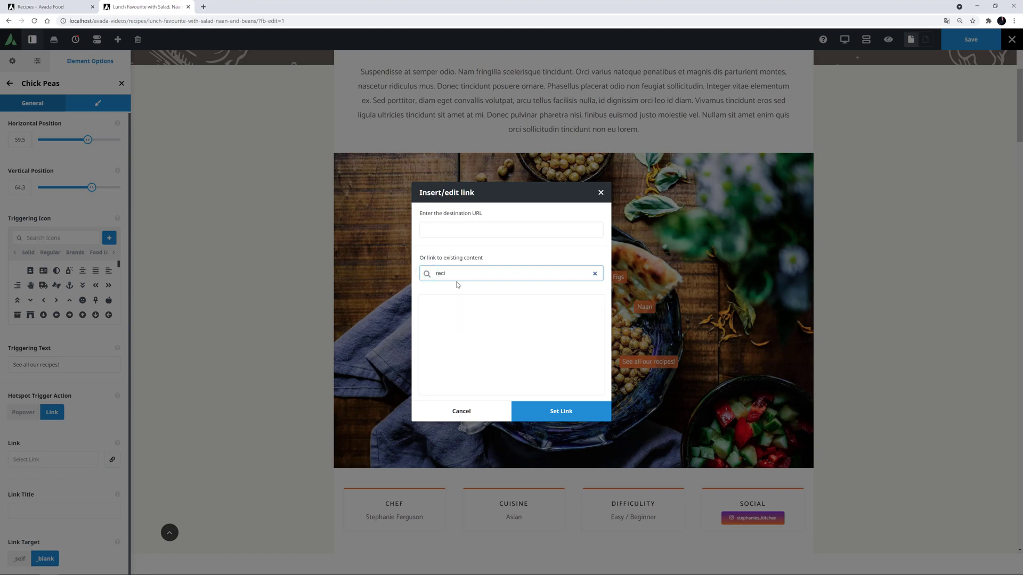
pyautogui.click(457, 386)
pyautogui.click(557, 412)
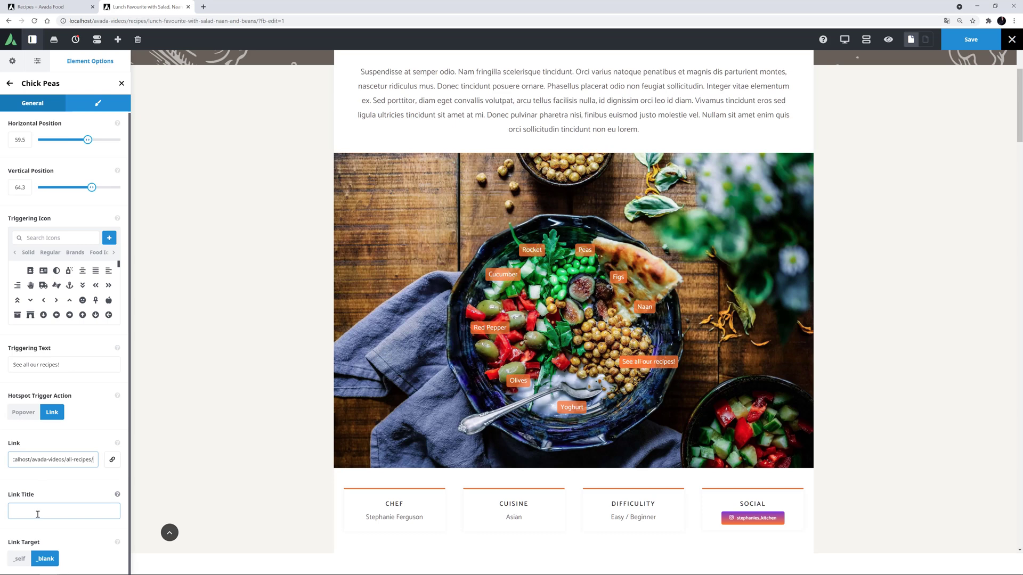
pyautogui.click(18, 559)
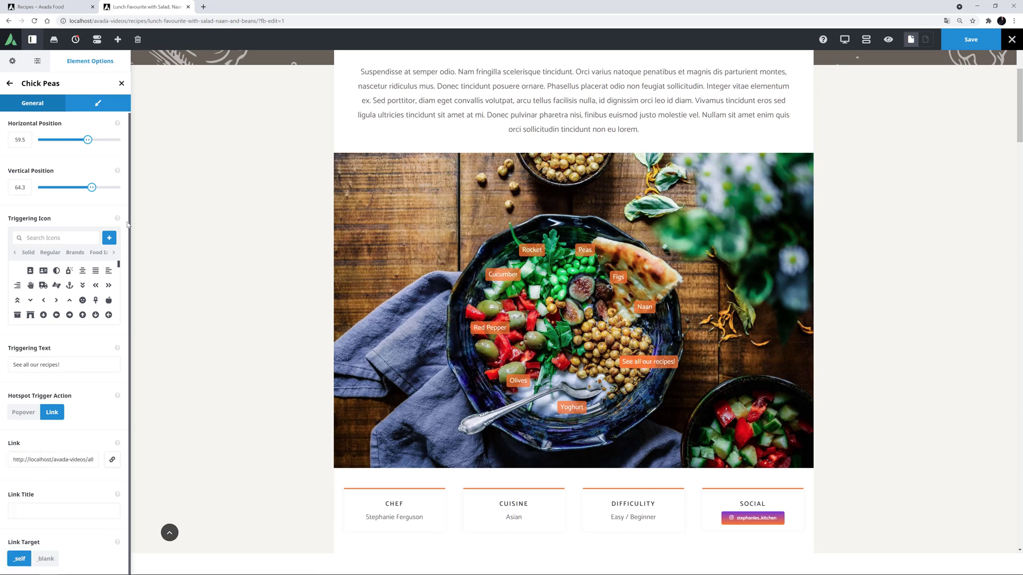
pyautogui.moveTo(92, 187); pyautogui.dragTo(81, 187)
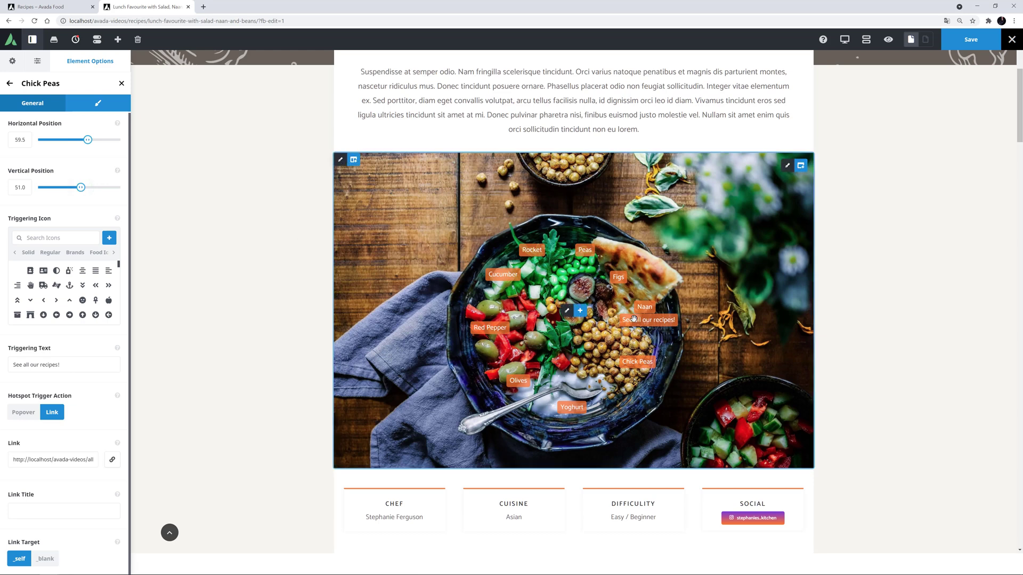
pyautogui.moveTo(625, 323); pyautogui.dragTo(546, 327)
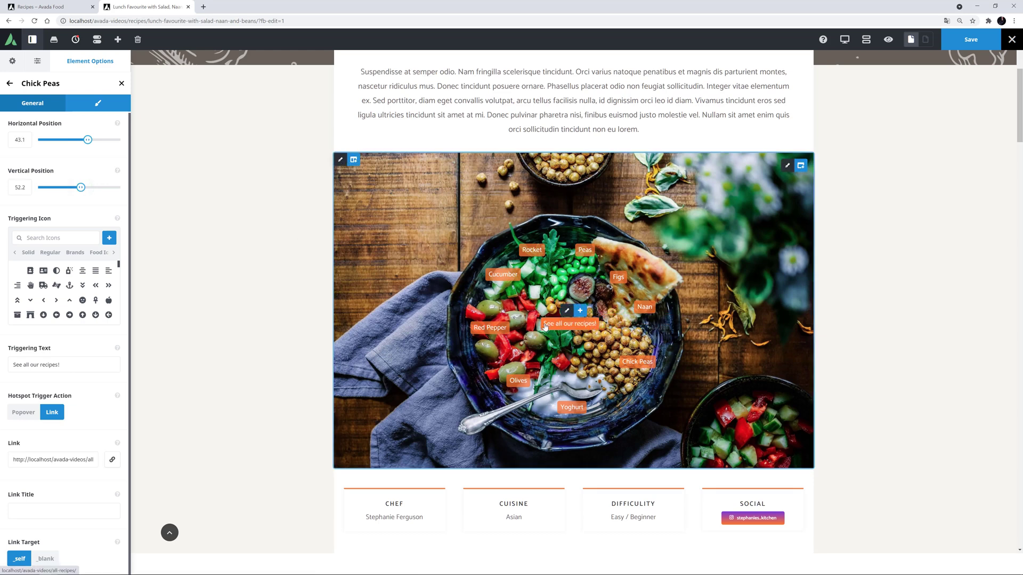
# Set the Image Hotspots element's Hotspots Animation to Sonar
pyautogui.click(9, 84)
pyautogui.click(82, 104)
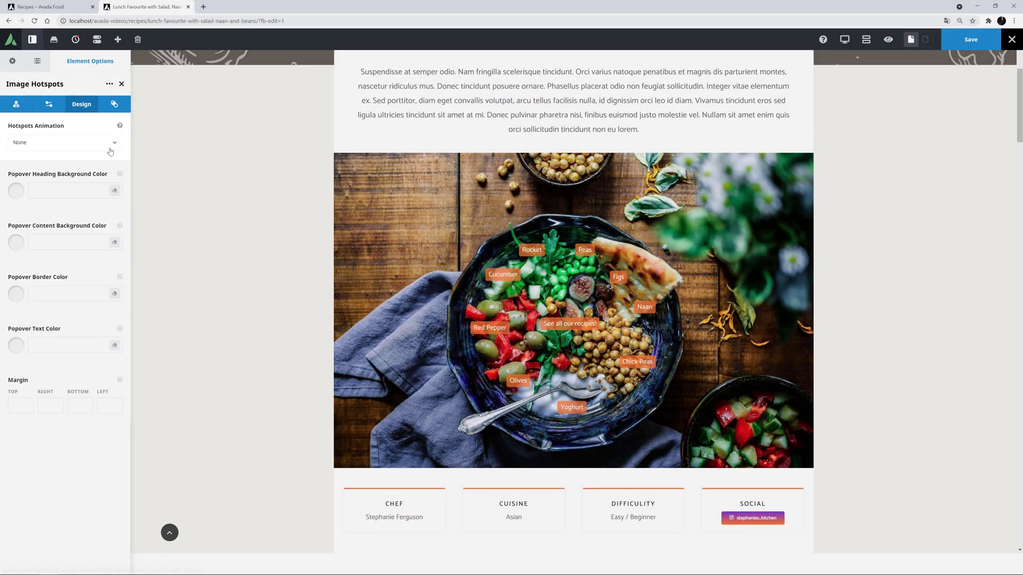
pyautogui.click(112, 146)
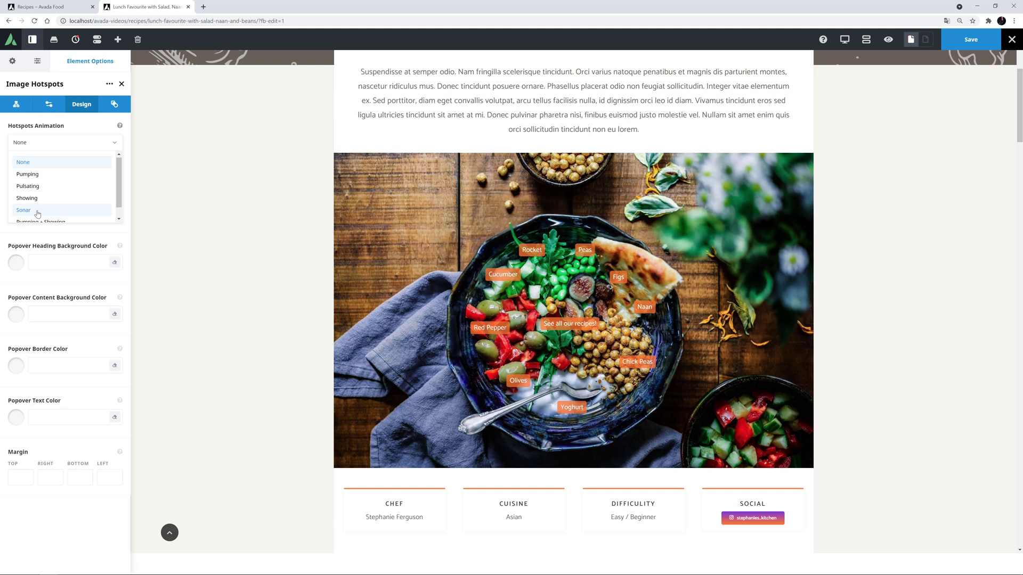
pyautogui.scroll(-1, 37, 213)
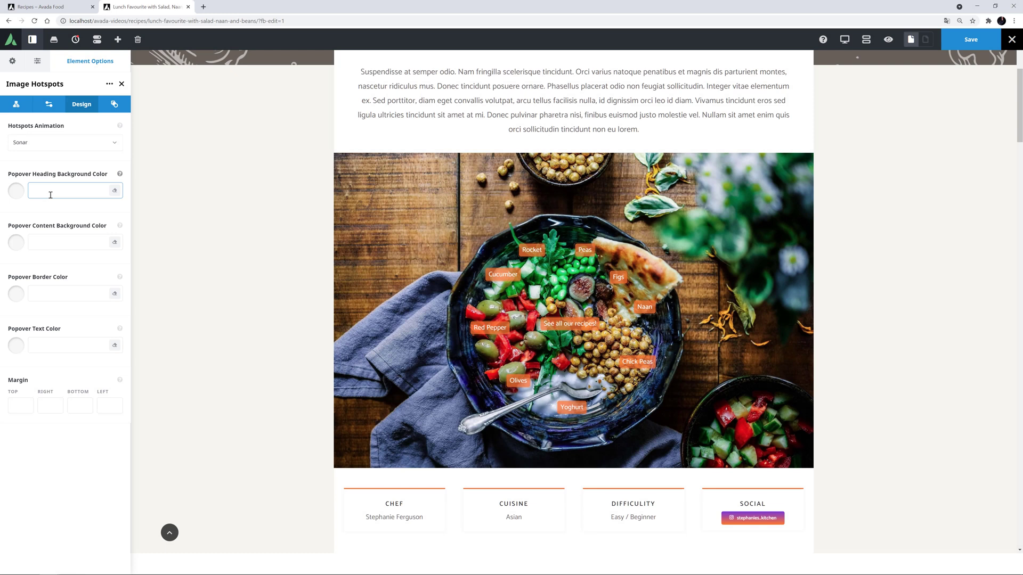
pyautogui.click(545, 251)
# Confirm the element's Extras Animation Type stays on None
pyautogui.click(112, 105)
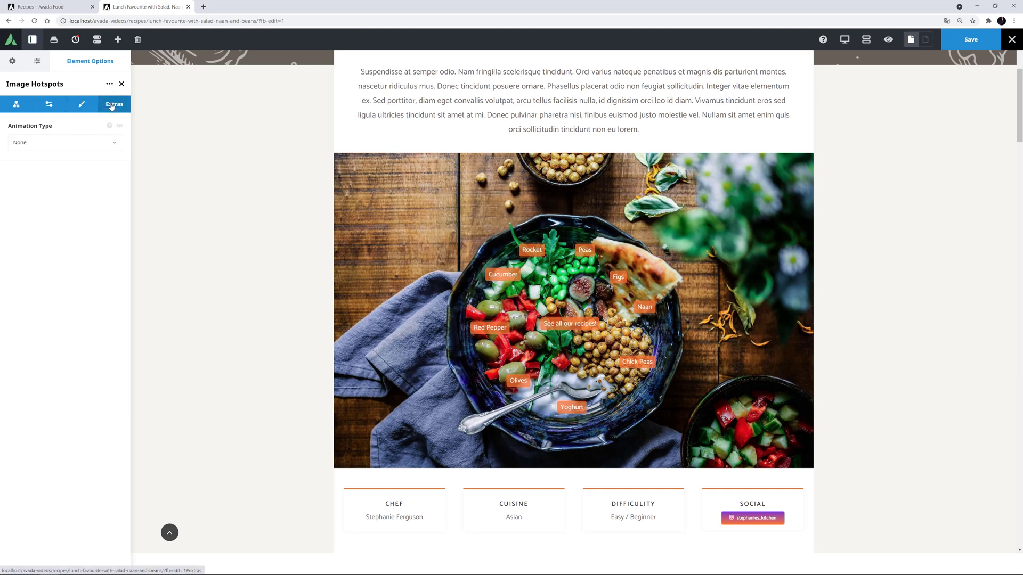
pyautogui.click(113, 142)
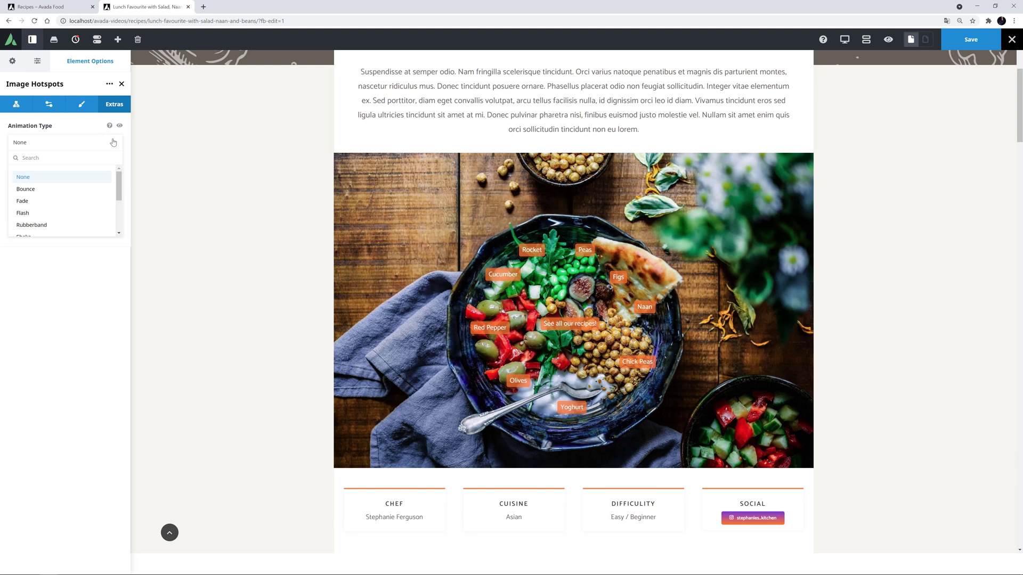
pyautogui.click(113, 142)
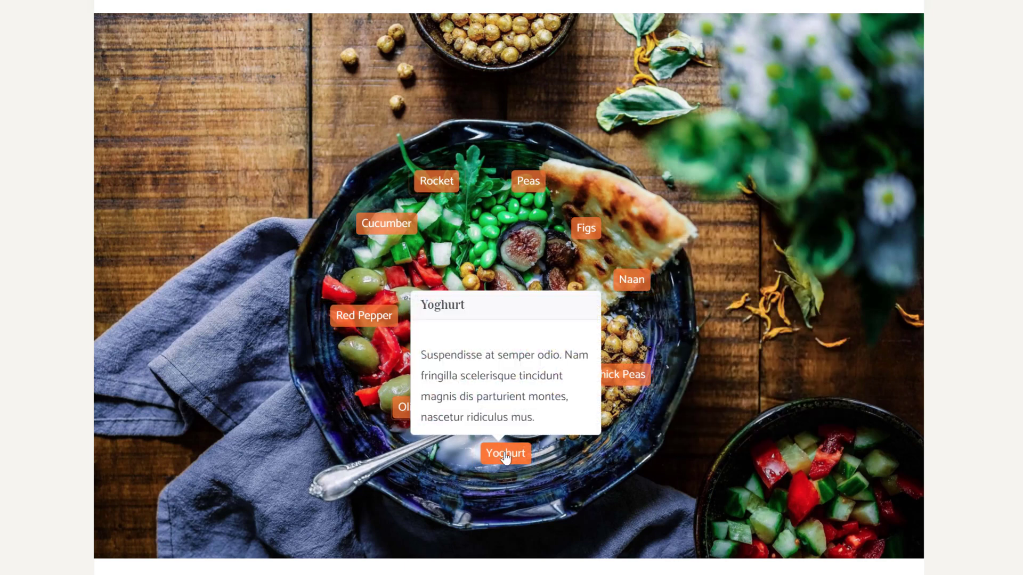
# Check in the page preview that the Olives hotspot opens its Olives popover
pyautogui.moveTo(411, 422)
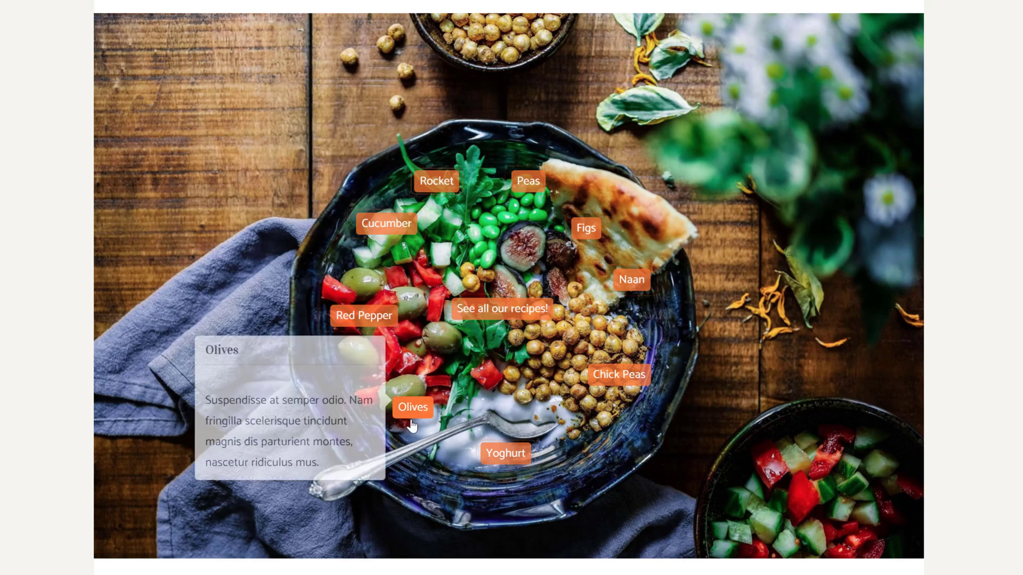